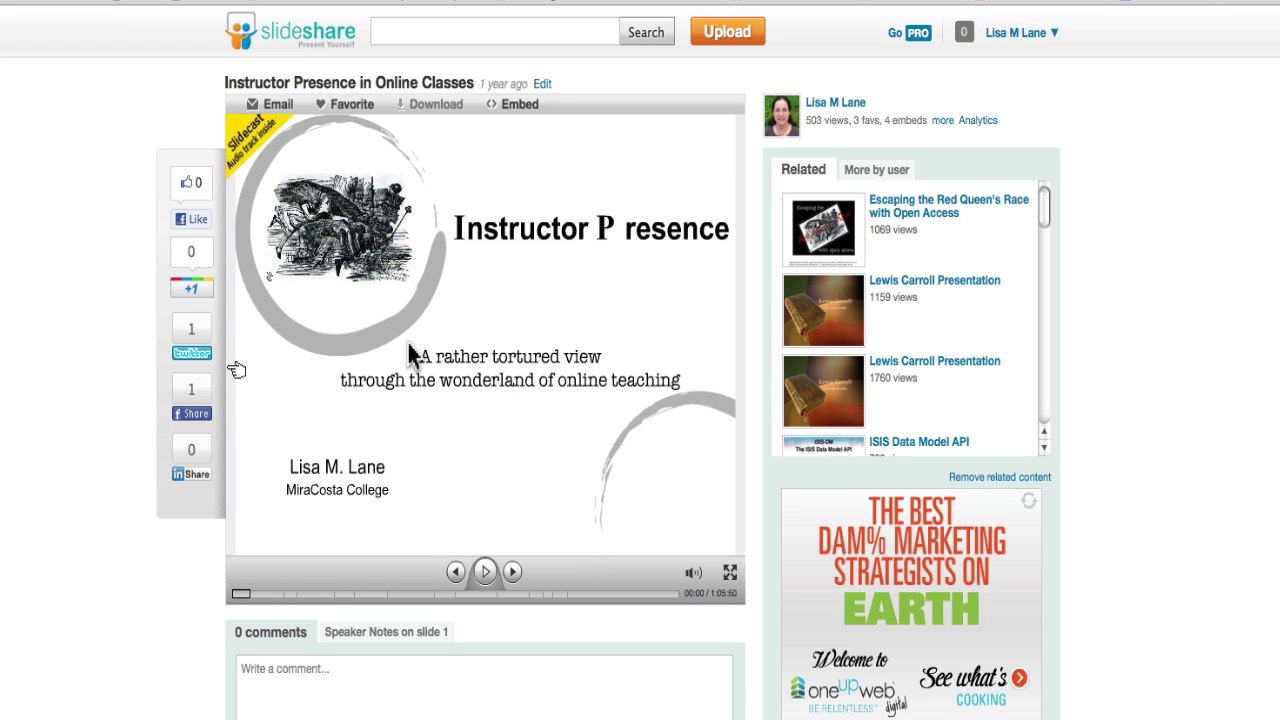
# Customize the embed to 510 x 426 without related content and copy the old embed code
pyautogui.click(523, 108)
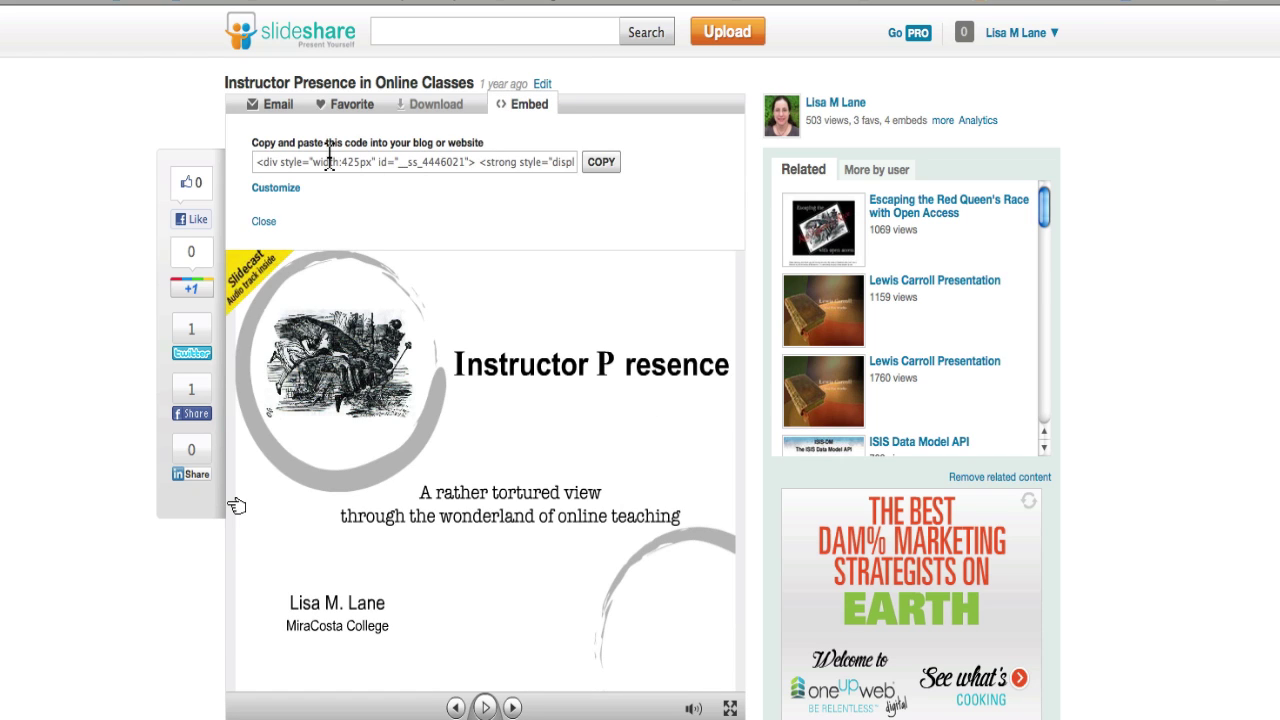
pyautogui.click(289, 189)
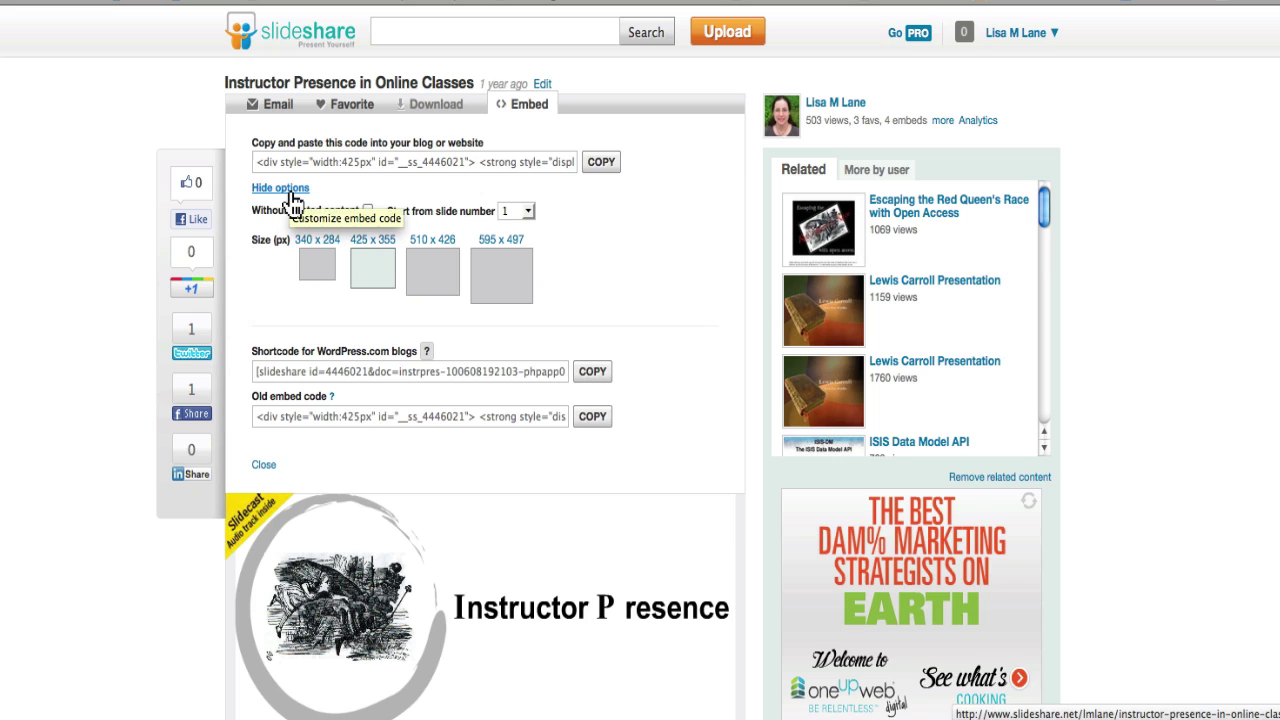
pyautogui.click(443, 276)
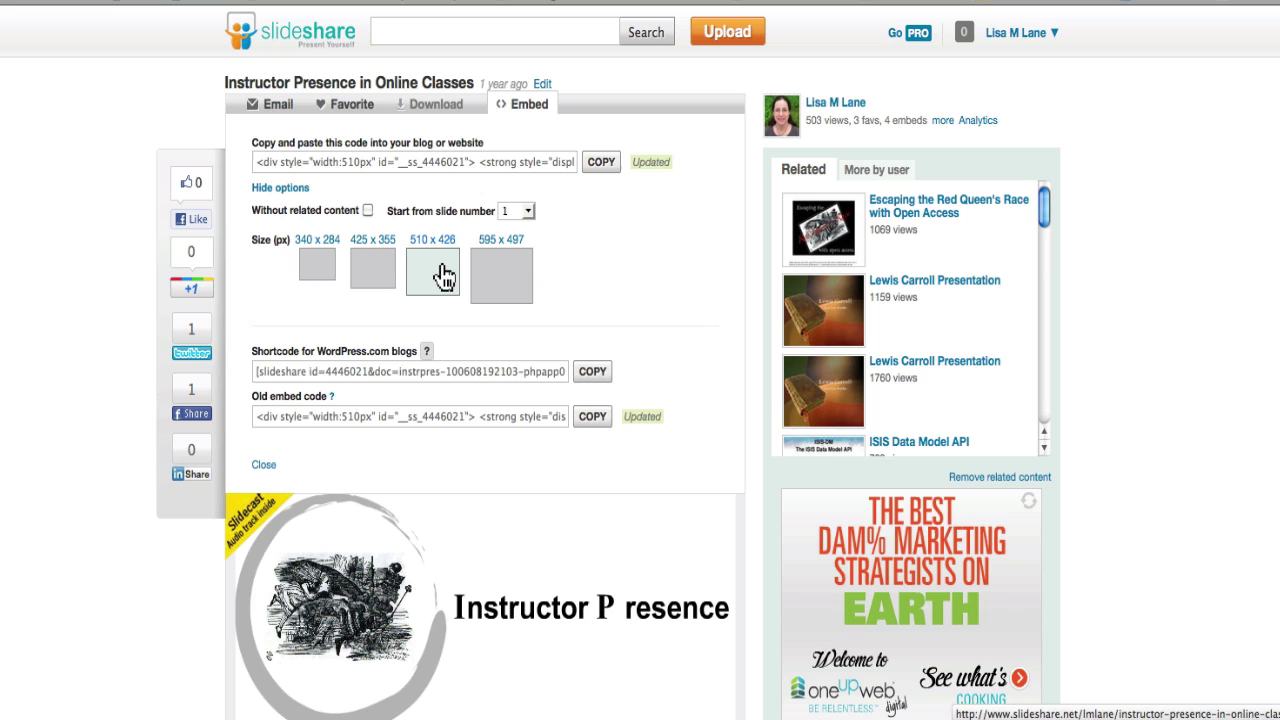
pyautogui.click(367, 211)
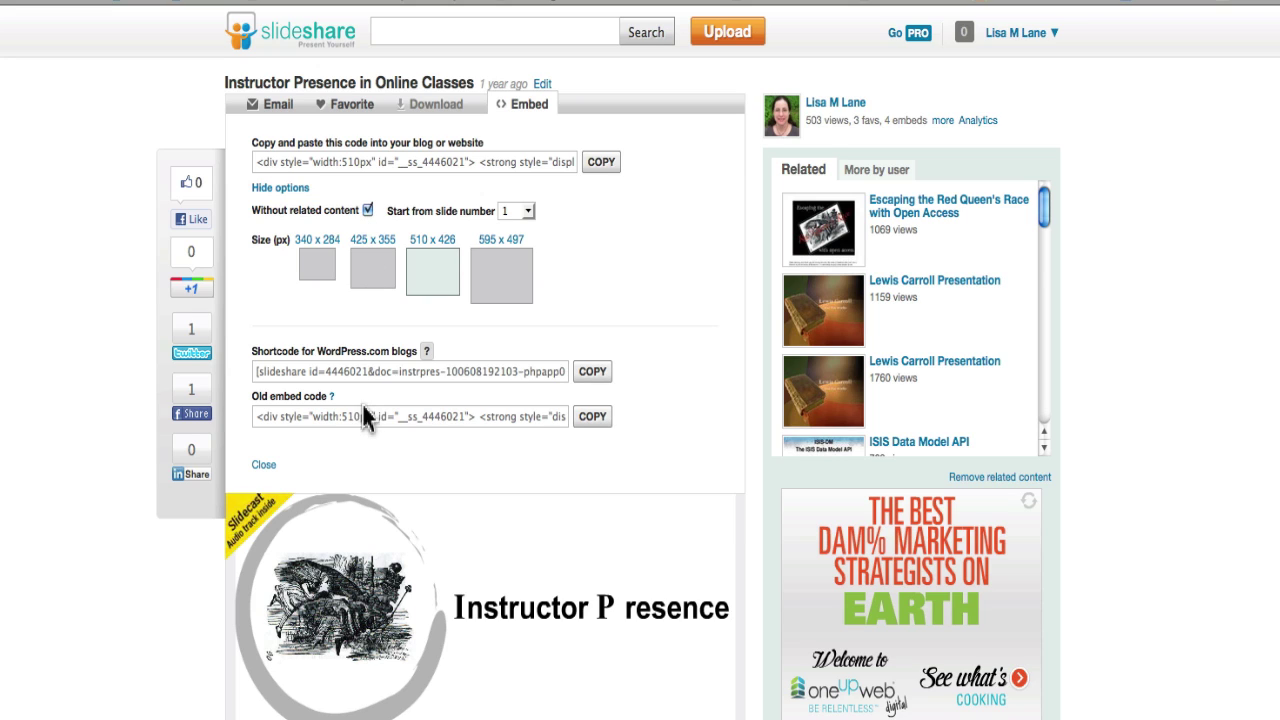
pyautogui.click(588, 430)
pyautogui.click(592, 418)
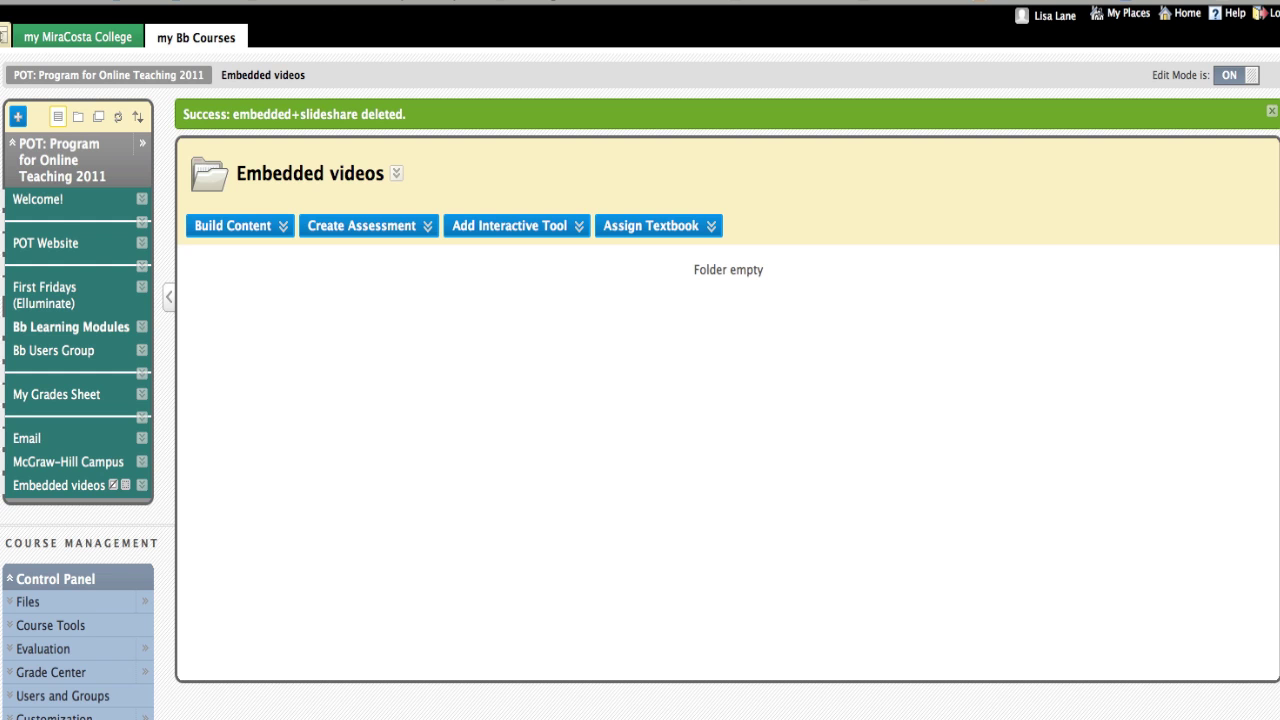
# Create a new content item and paste the SlideShare embed code over <br /> in HTML source
pyautogui.moveTo(288, 230)
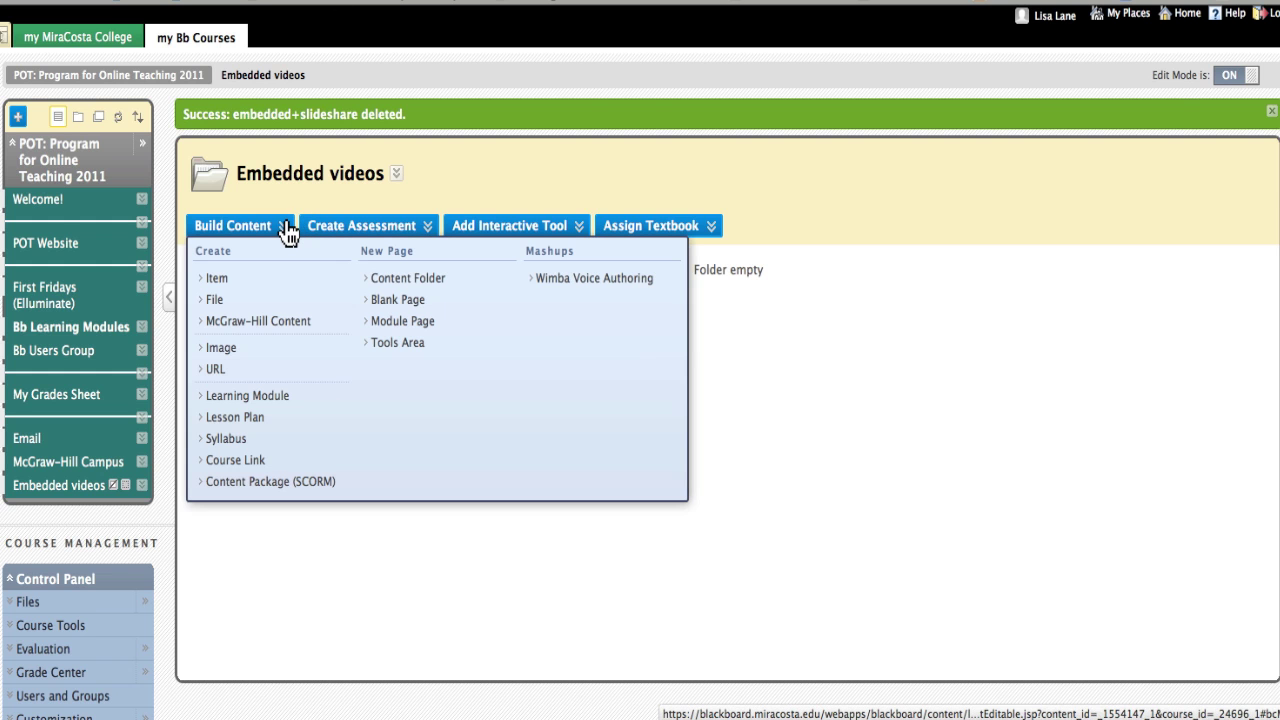
pyautogui.click(220, 280)
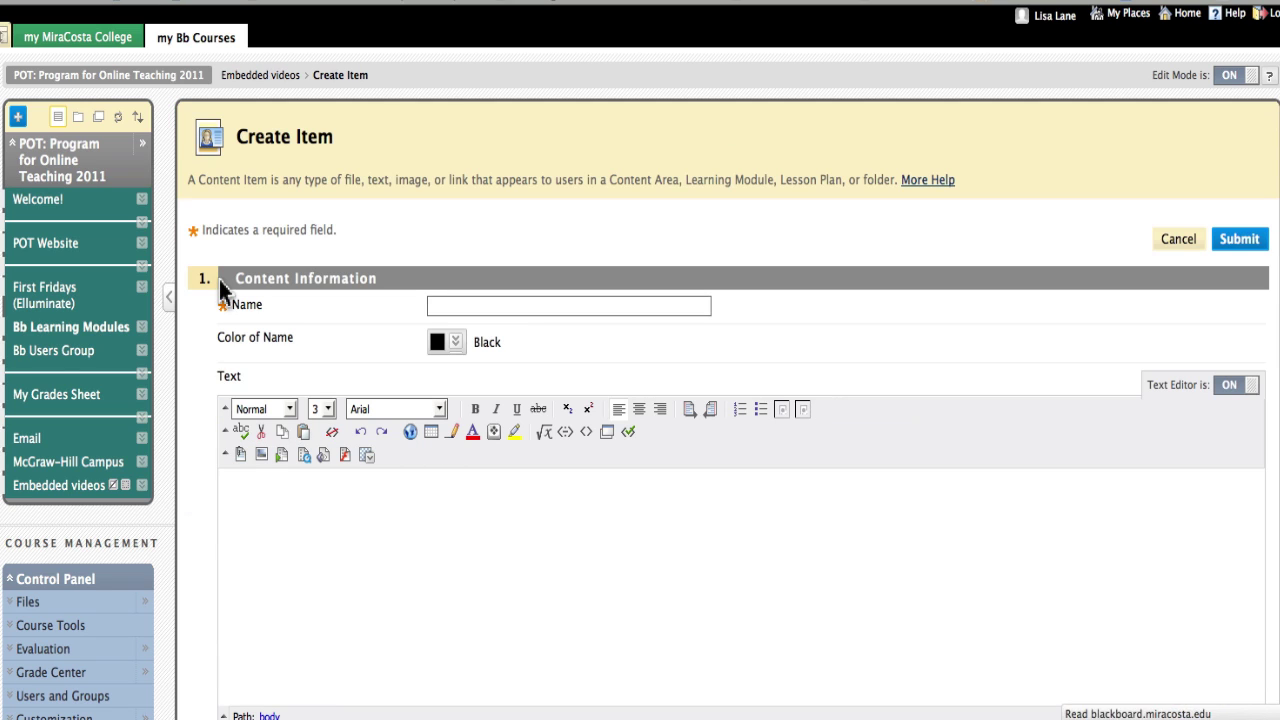
pyautogui.click(587, 435)
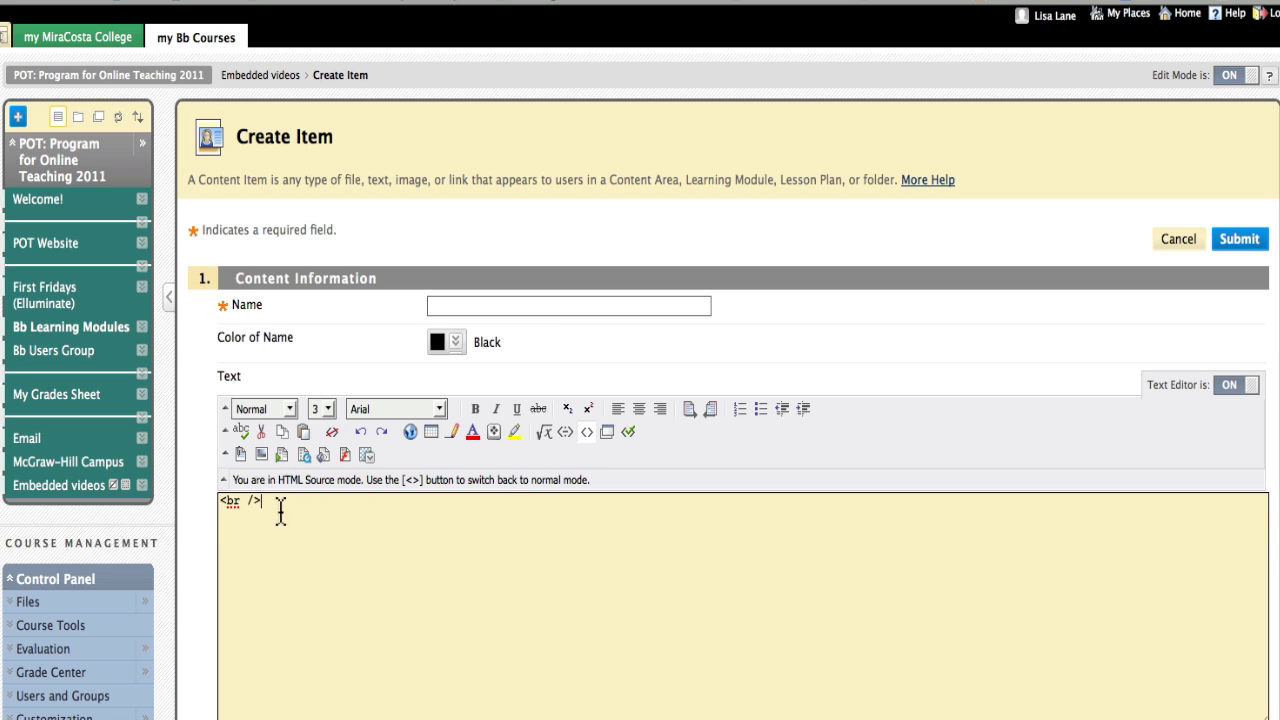
pyautogui.moveTo(280, 505); pyautogui.dragTo(208, 484)
pyautogui.hotkey('ctrl', 'v')
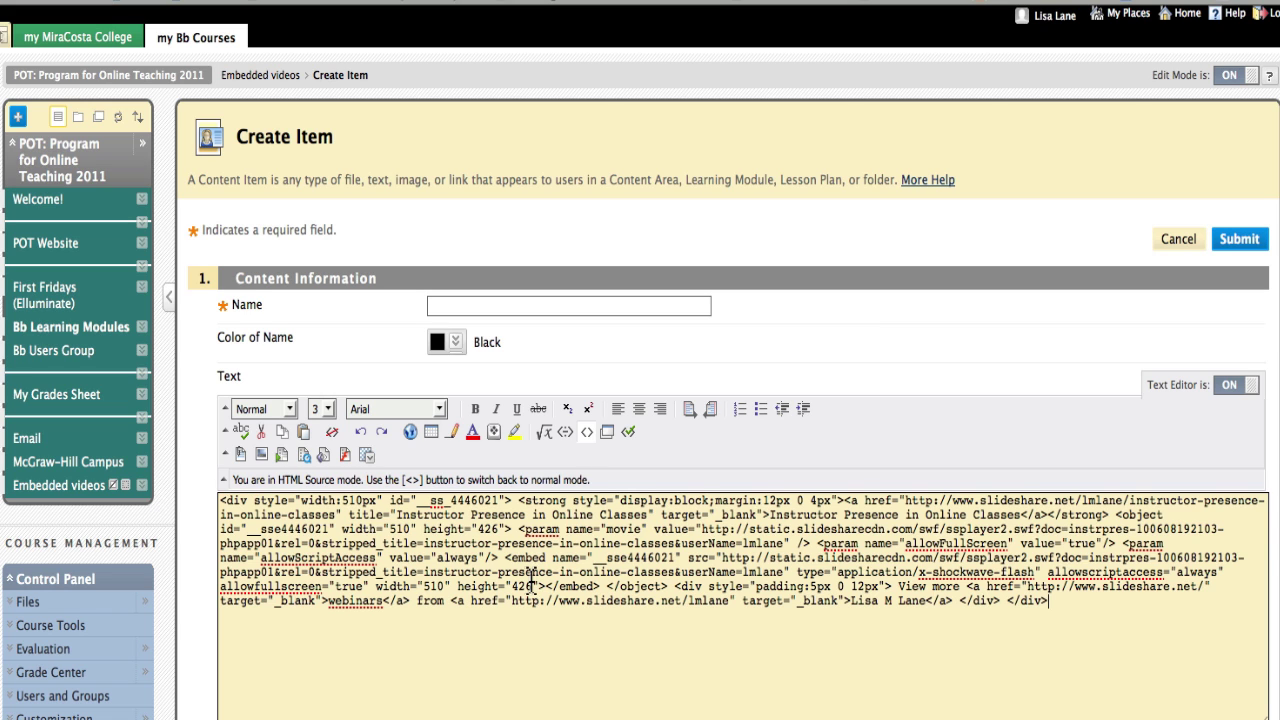
# Name the item 'embedded slideshare' and submit it to the folder
pyautogui.click(543, 306)
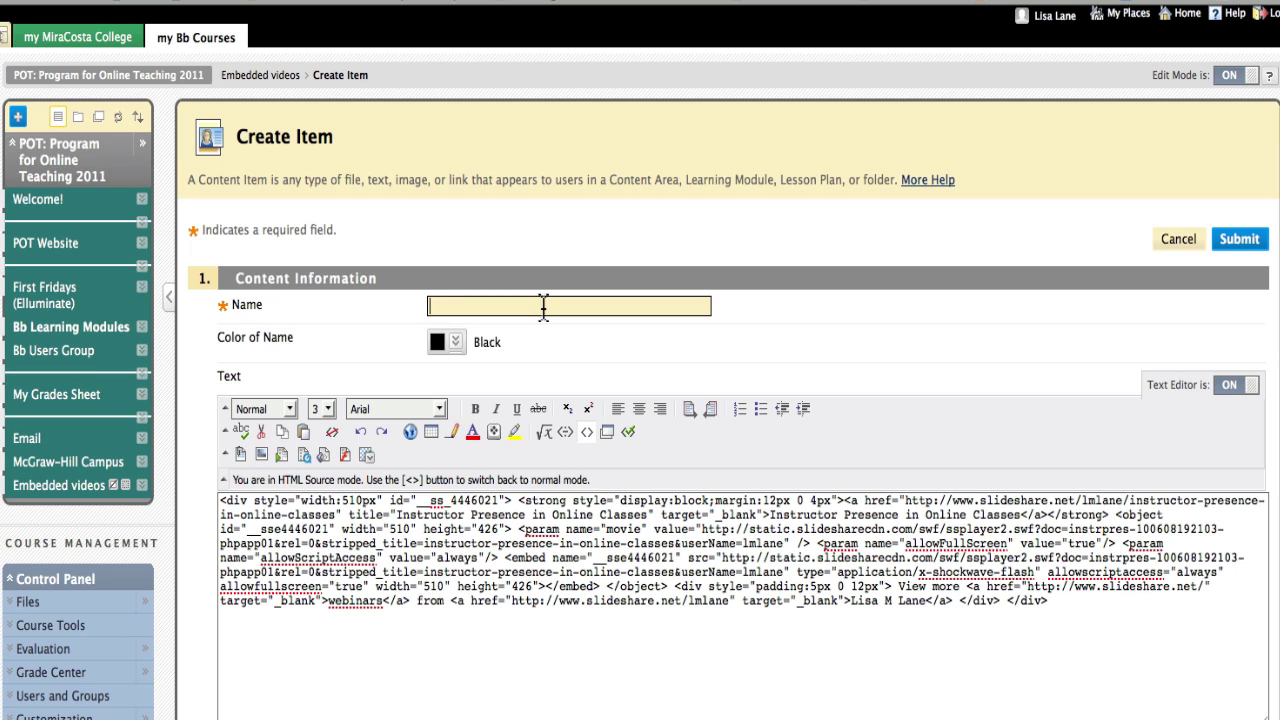
pyautogui.write('Embedded')
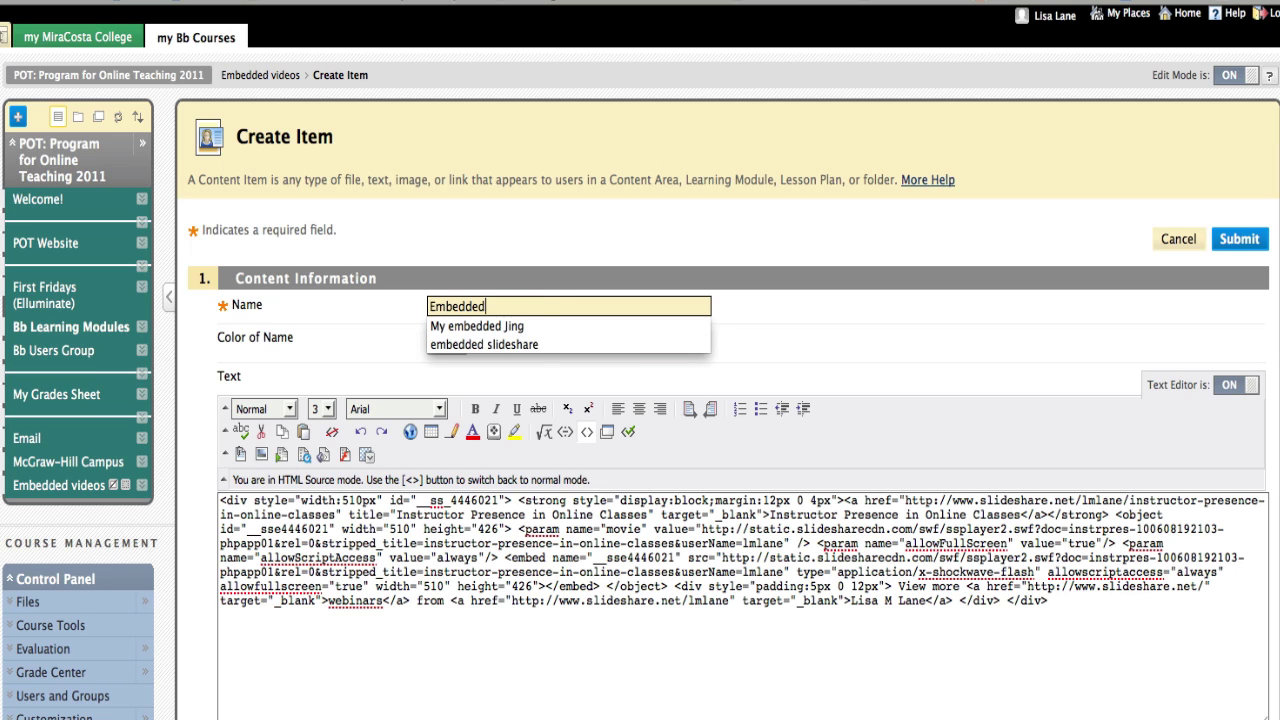
pyautogui.click(535, 344)
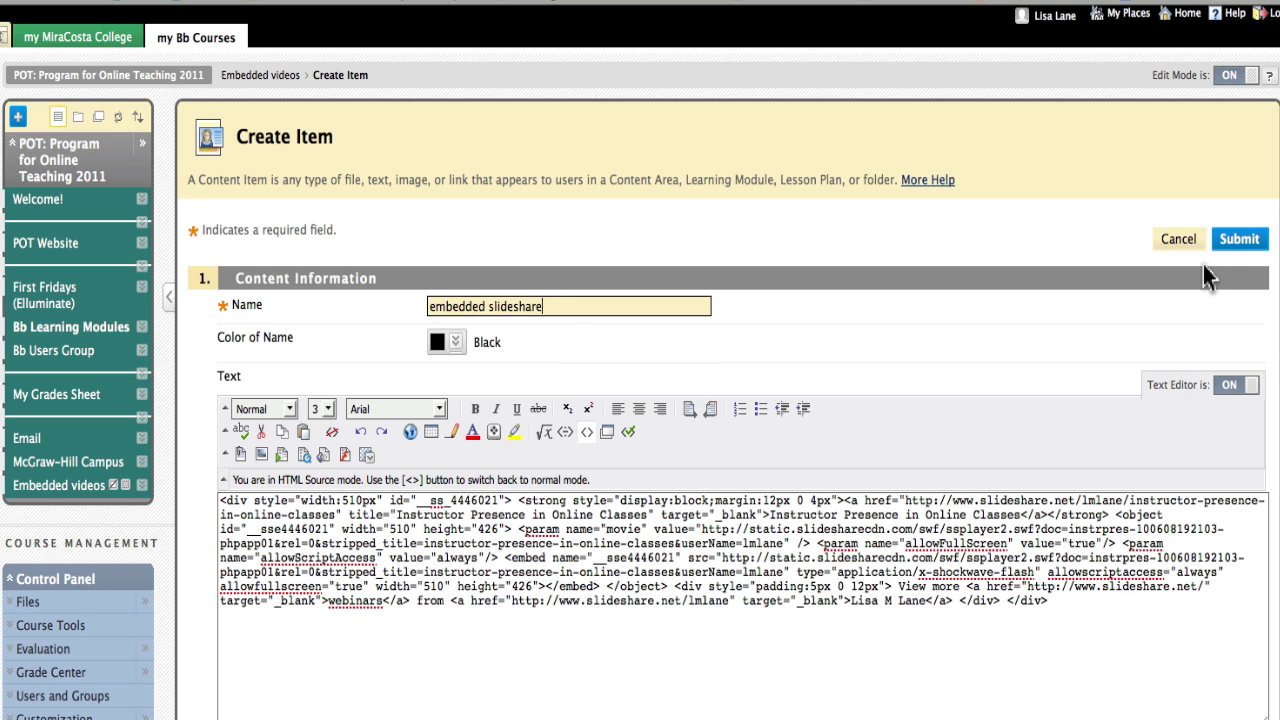
pyautogui.click(1238, 243)
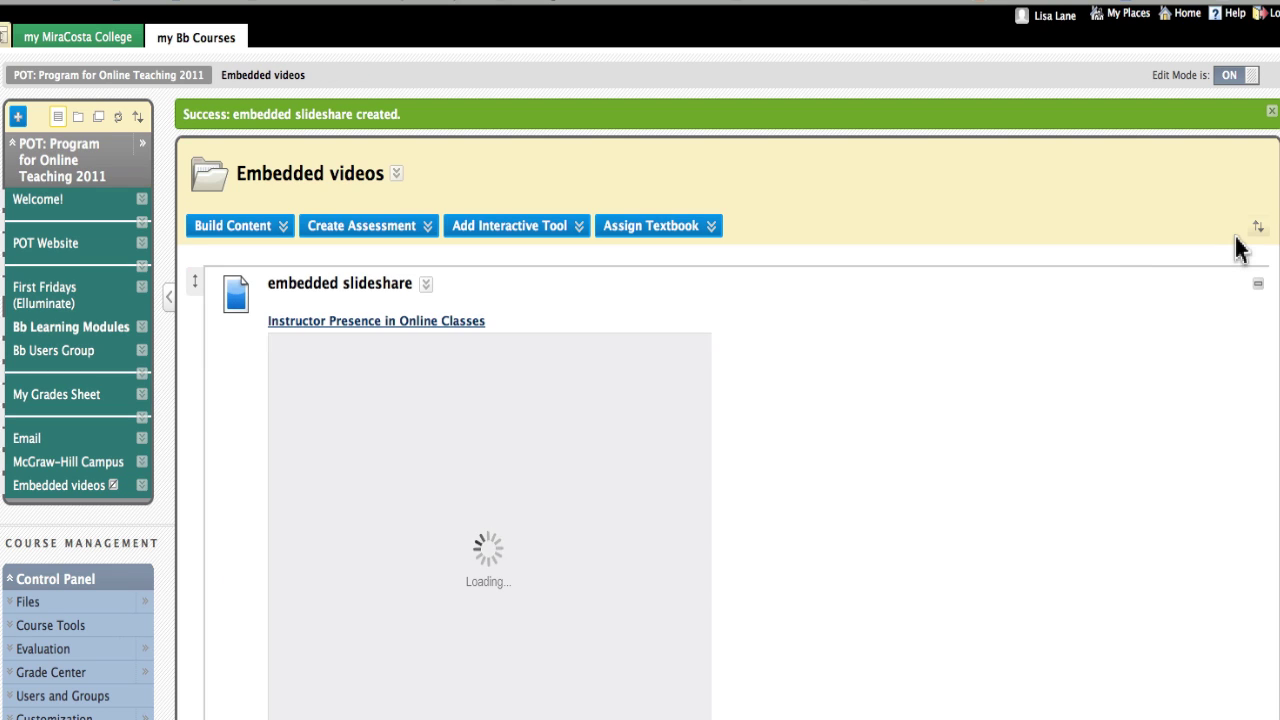
# Scroll down the Embedded videos folder until the SlideShare player in 'embedded slideshare' loads
pyautogui.scroll(-3, 1080, 349)
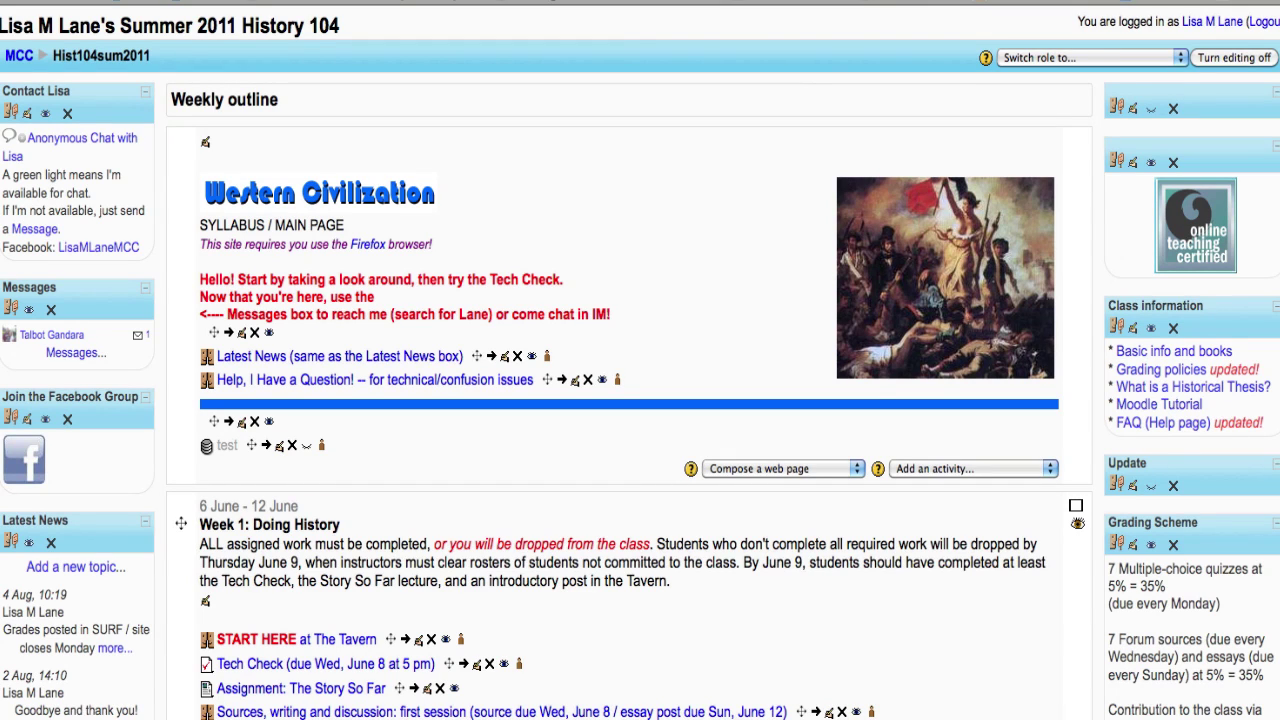
# Add a 'Compose a web page' resource and name it 'embedded slideshare'
pyautogui.click(795, 470)
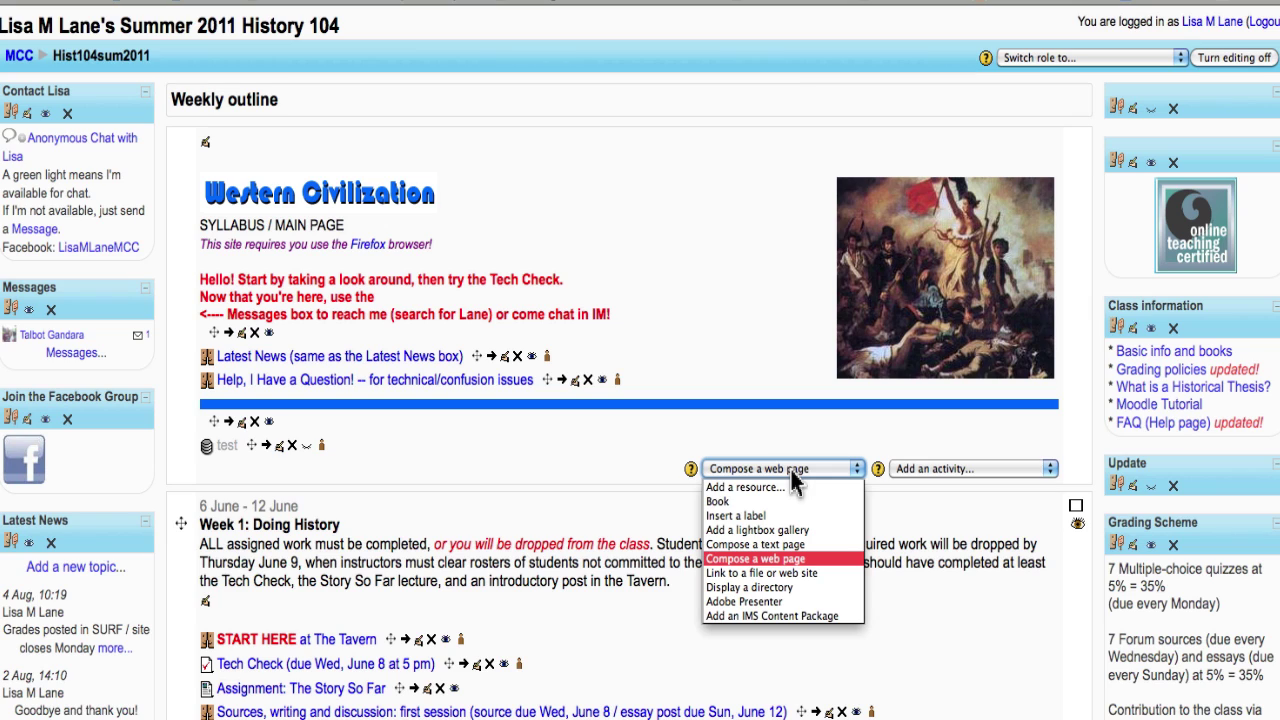
pyautogui.click(796, 560)
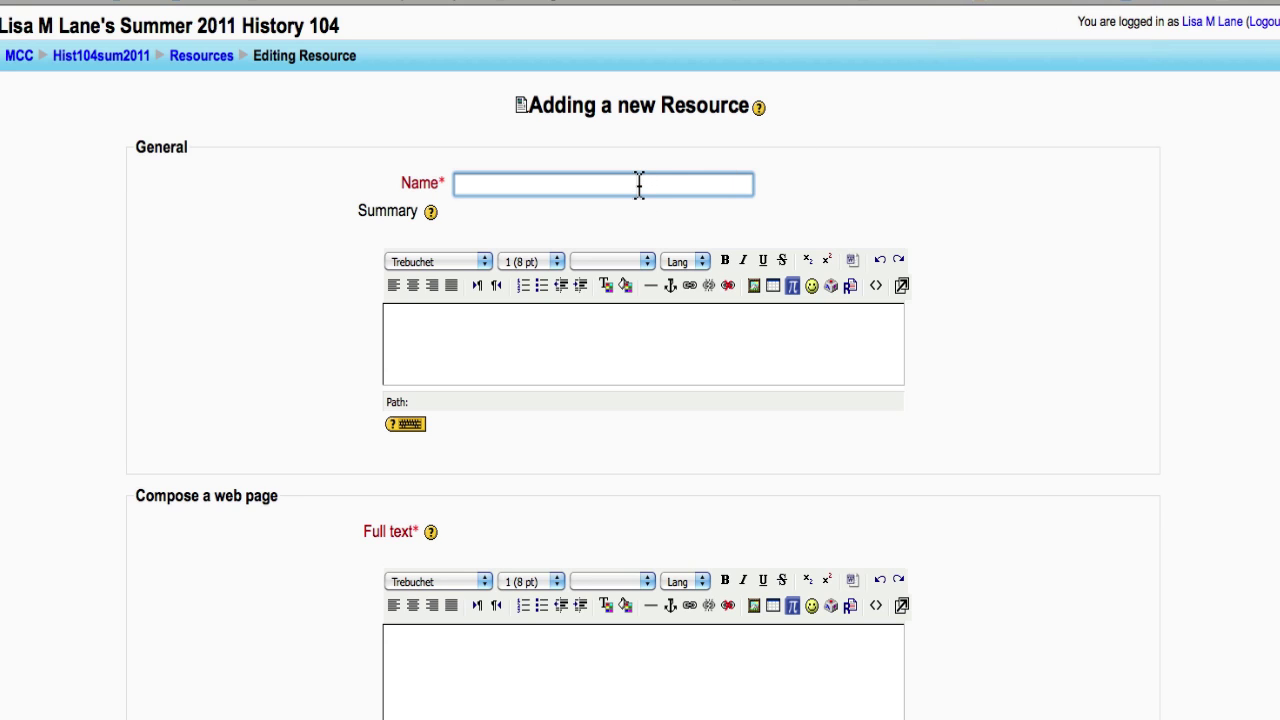
pyautogui.write('emb')
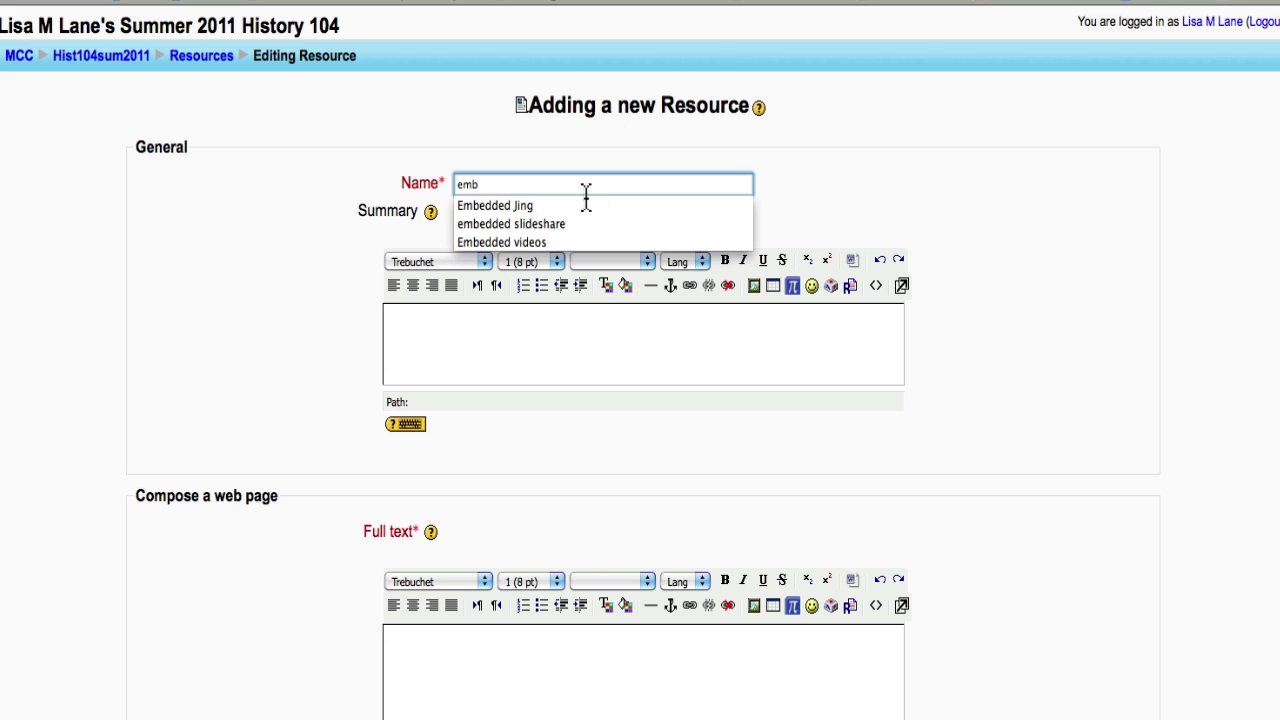
pyautogui.click(568, 224)
# Paste the SlideShare embed code over <br /> in the Full text HTML source
pyautogui.scroll(-5, 714, 471)
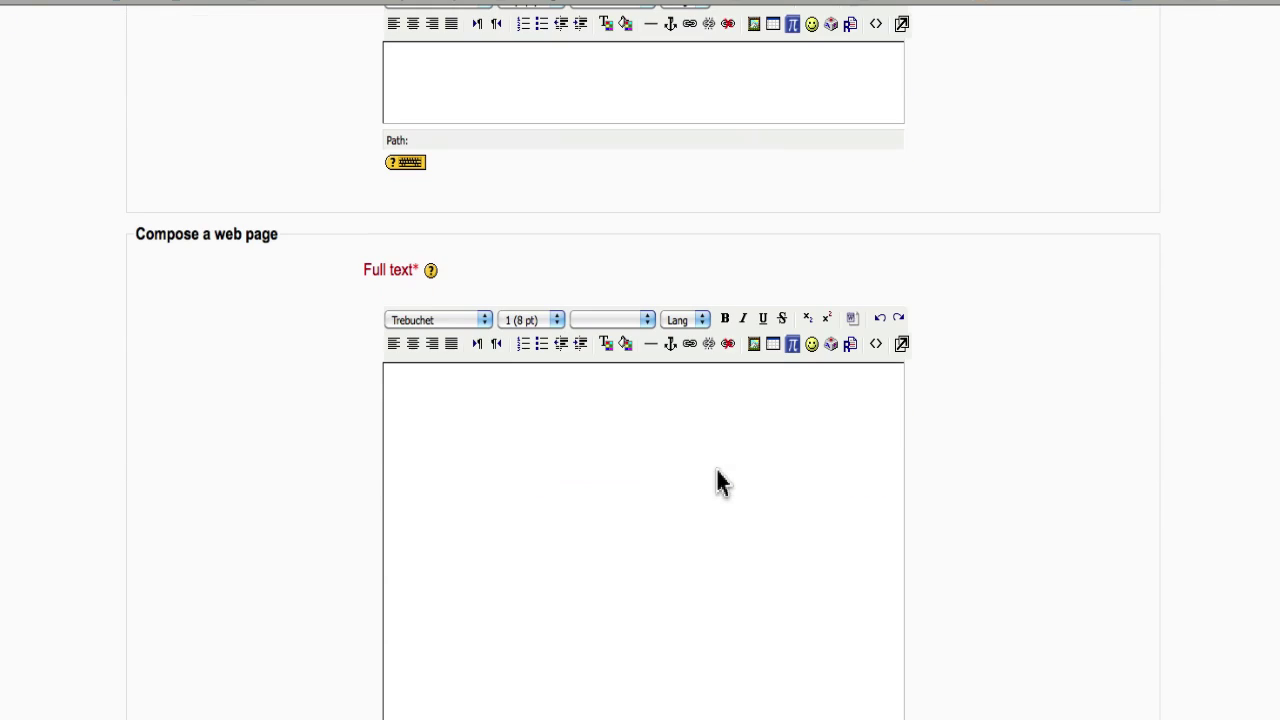
pyautogui.click(876, 345)
pyautogui.moveTo(430, 396); pyautogui.dragTo(378, 395)
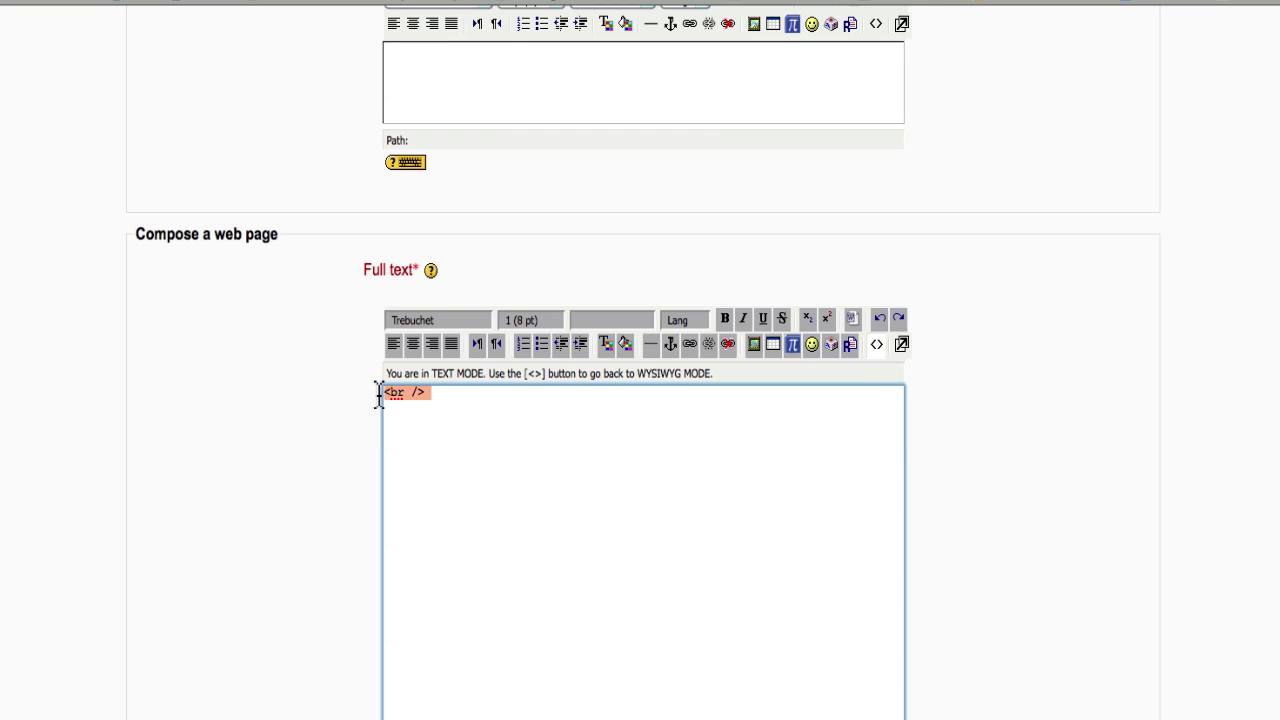
pyautogui.press('super+v')
pyautogui.scroll(-5, 971, 491)
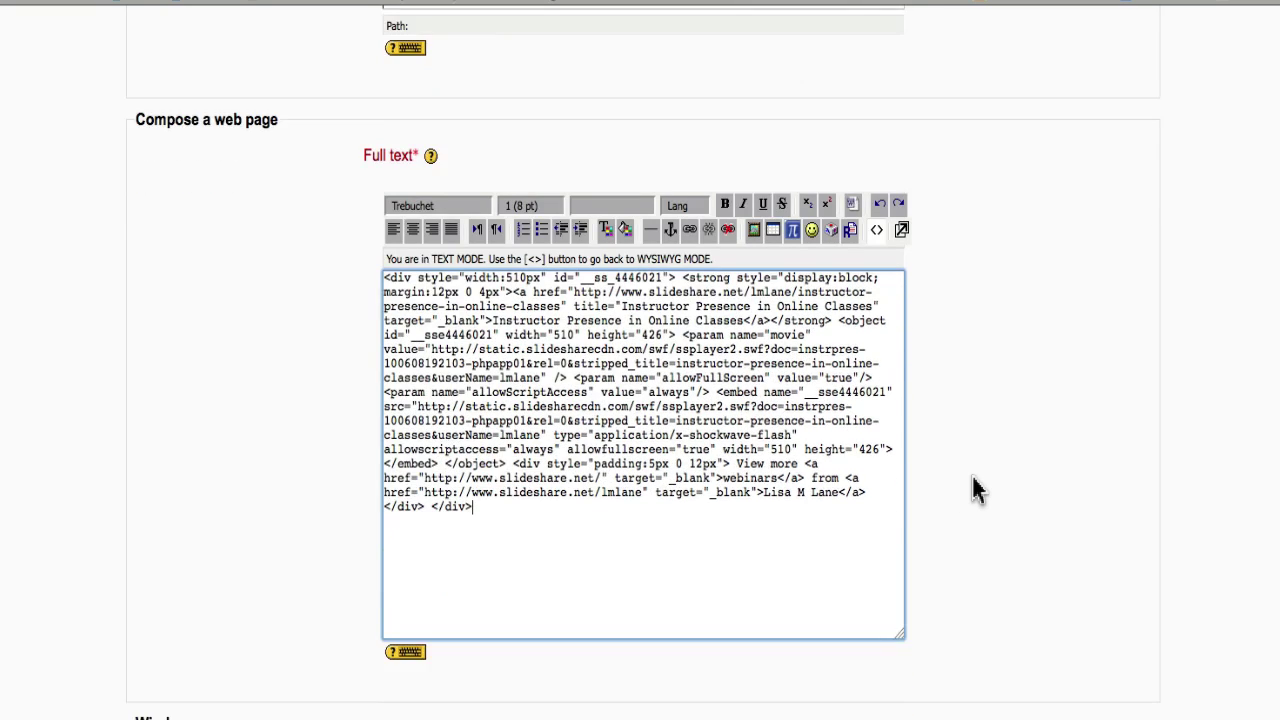
pyautogui.scroll(-6, 971, 488)
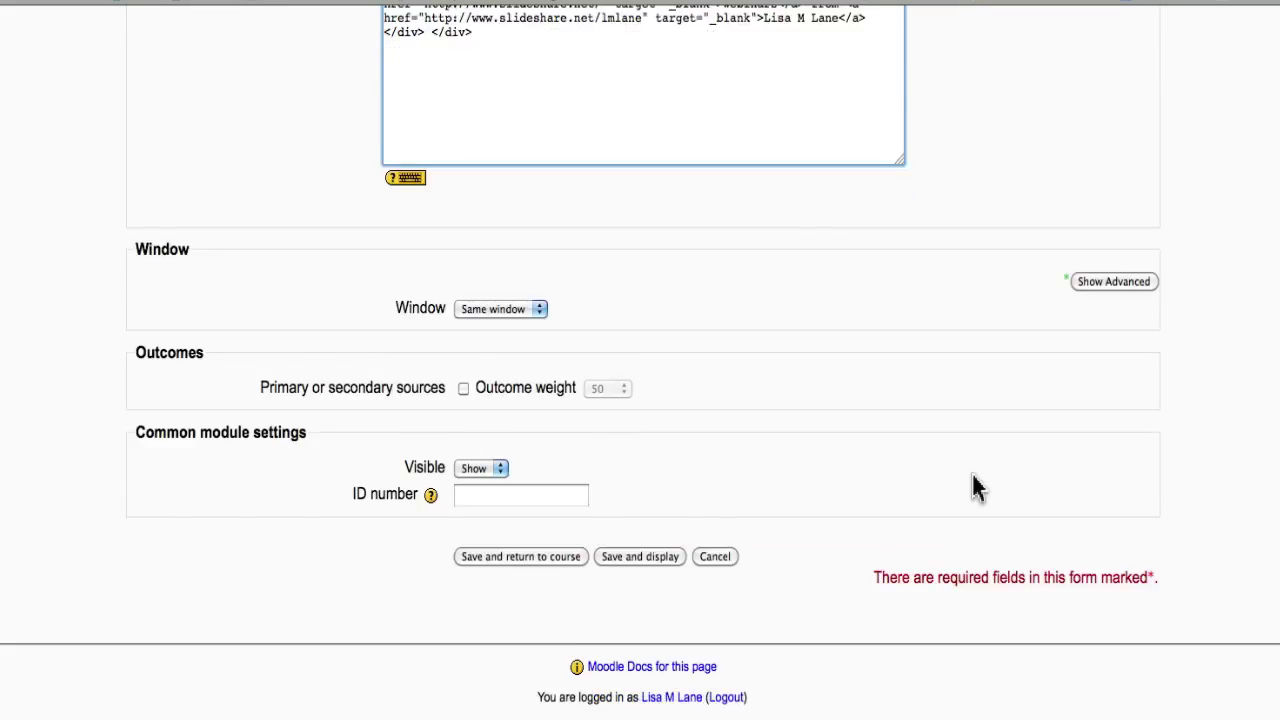
# Save and display the 'embedded slideshare' web page resource
pyautogui.click(644, 523)
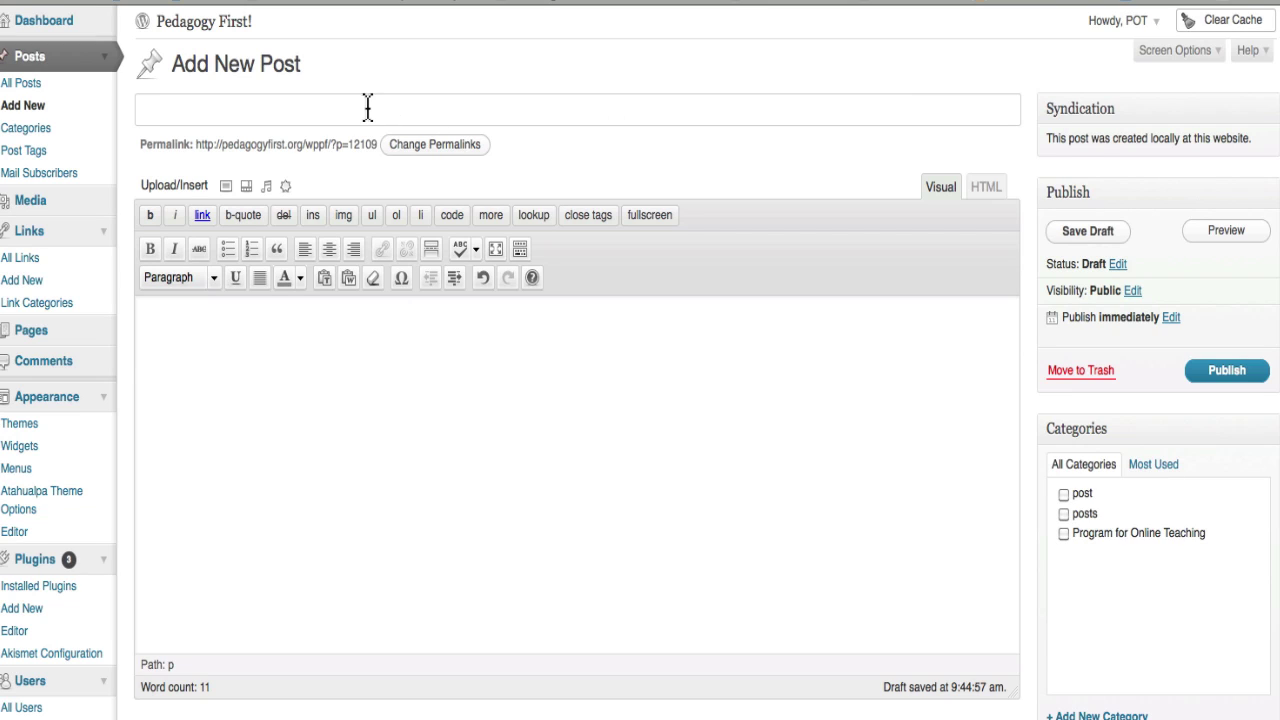
# Title the post 'embedded slideshare' and replace the comment line in its HTML body with the embed code
pyautogui.write('embedded slidesha')
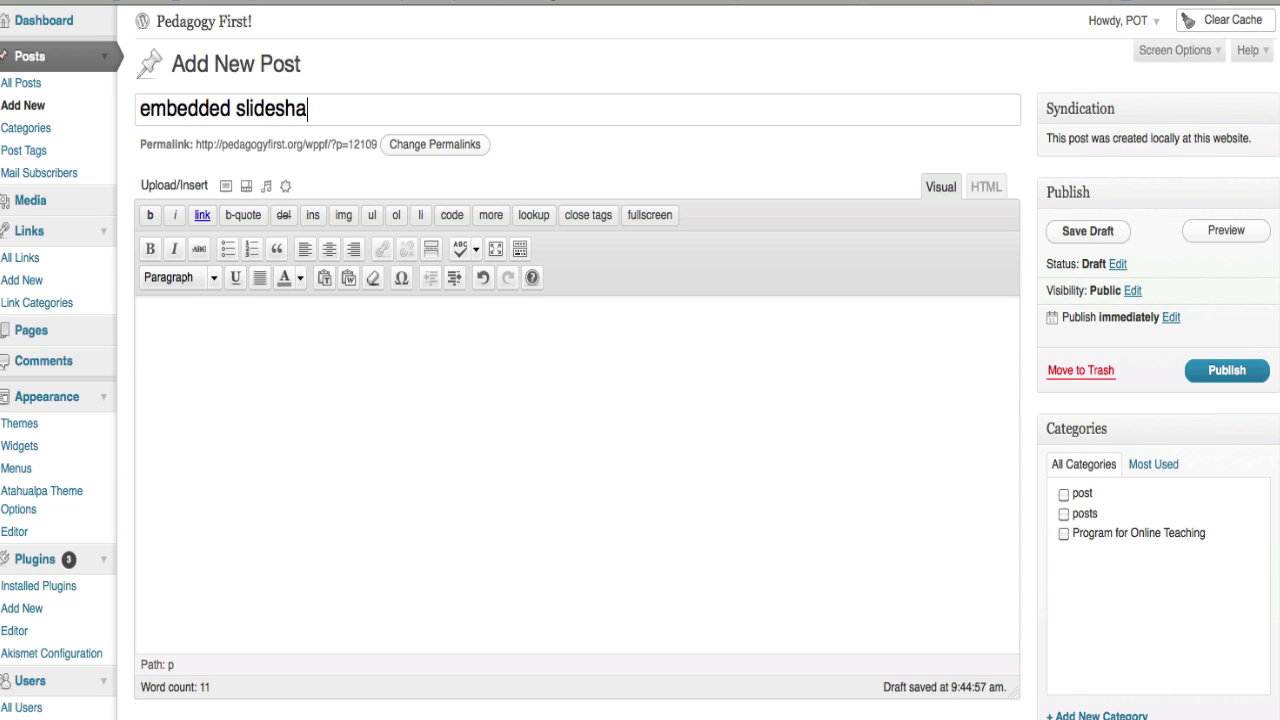
pyautogui.write('re')
pyautogui.click(986, 187)
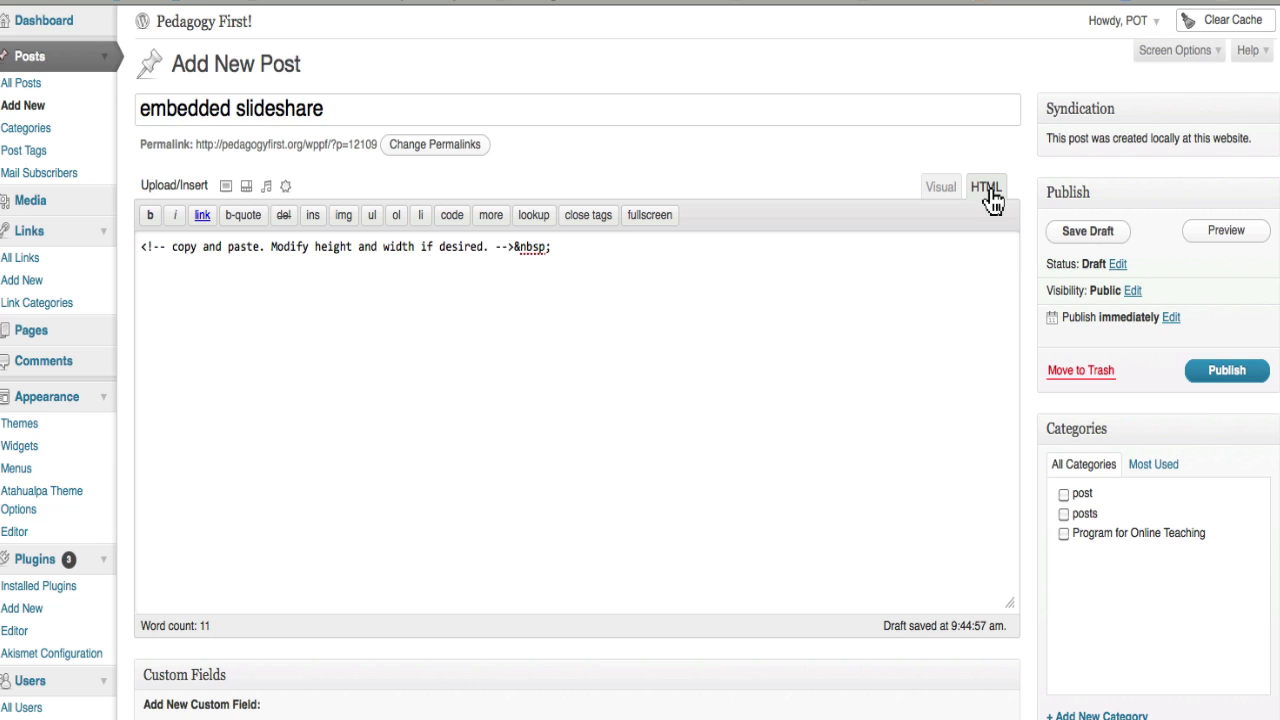
pyautogui.moveTo(591, 245); pyautogui.dragTo(143, 228)
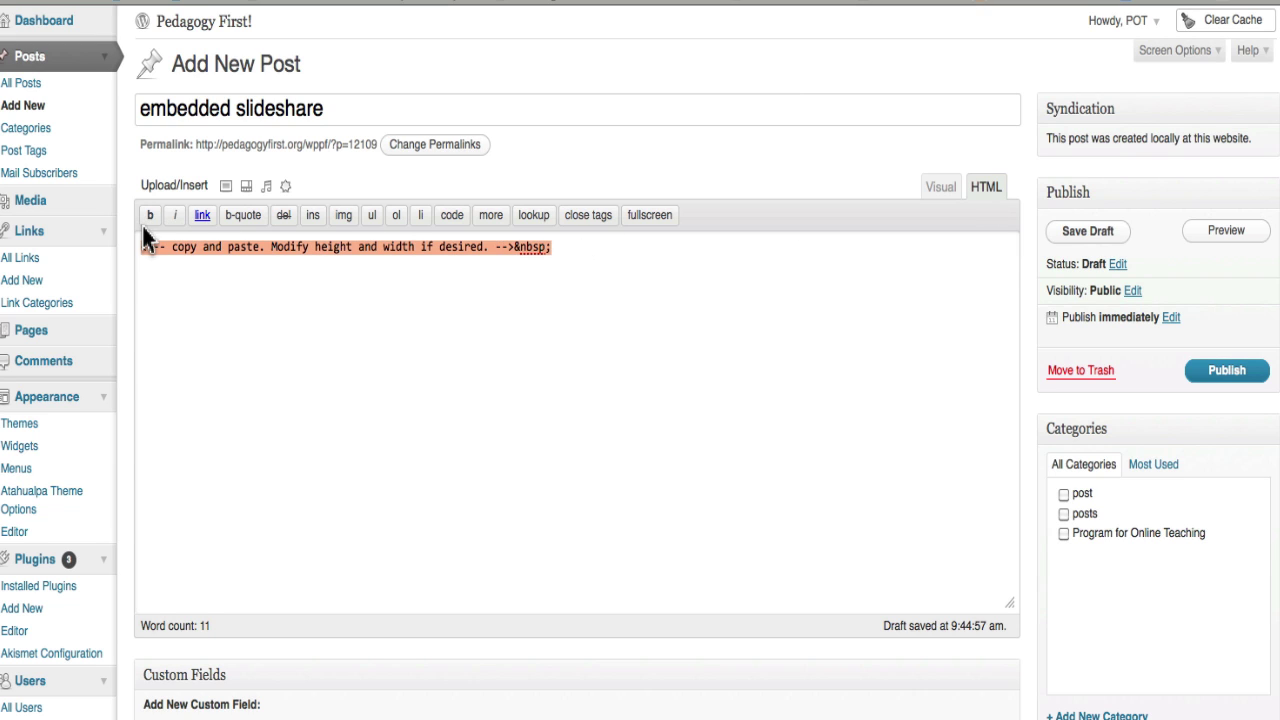
pyautogui.press('super+v')
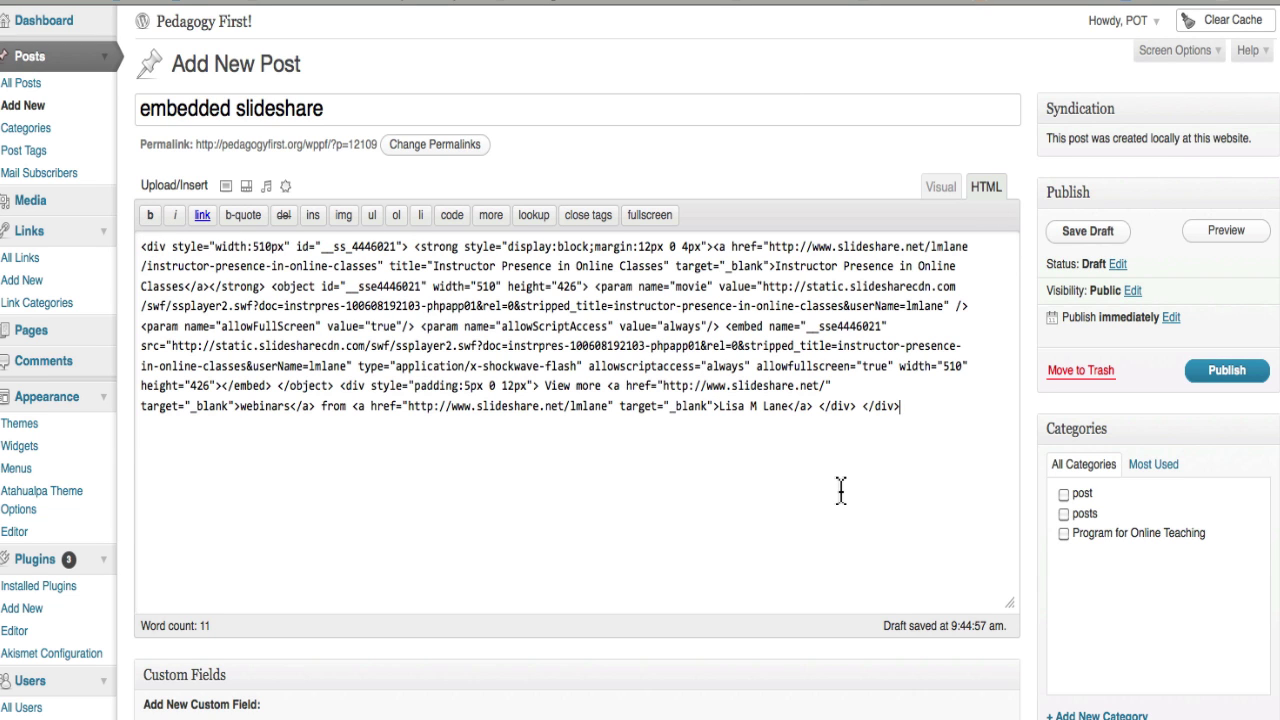
# Save the post as a draft and scroll its preview to the loaded 'Instructor Presence' slidecast
pyautogui.click(1101, 238)
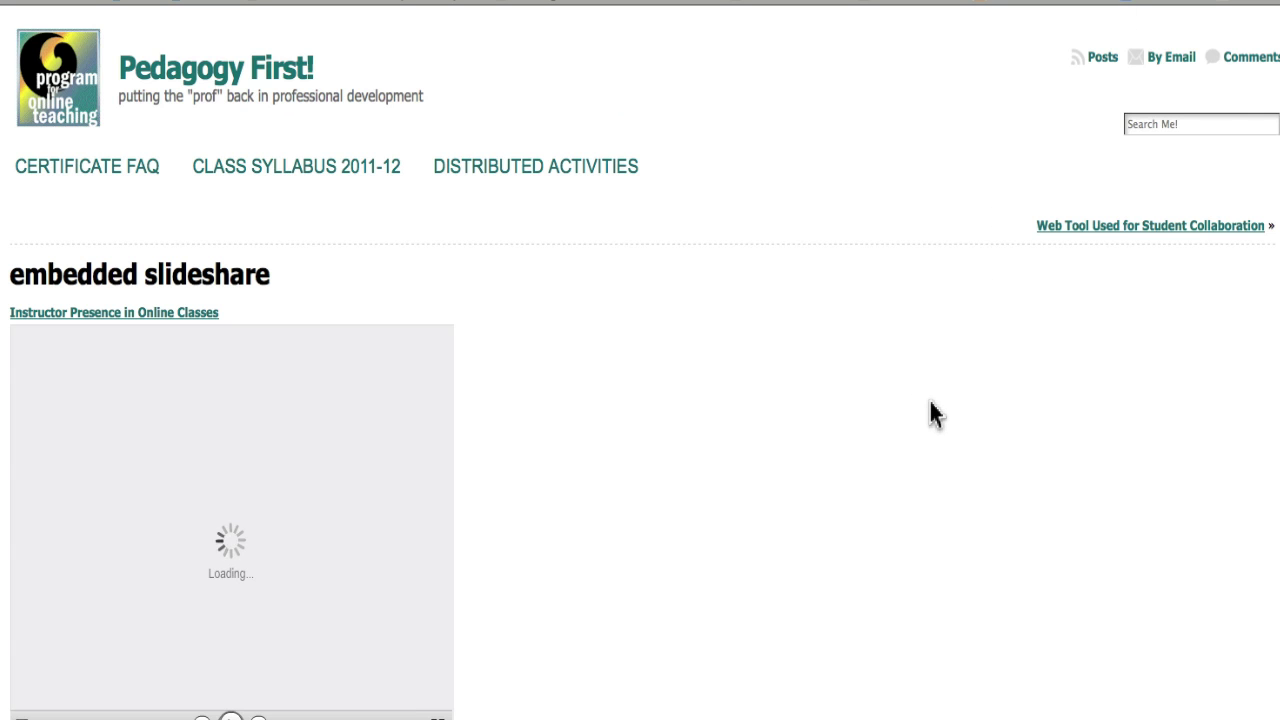
pyautogui.scroll(-2, 929, 414)
pyautogui.scroll(-1, 929, 414)
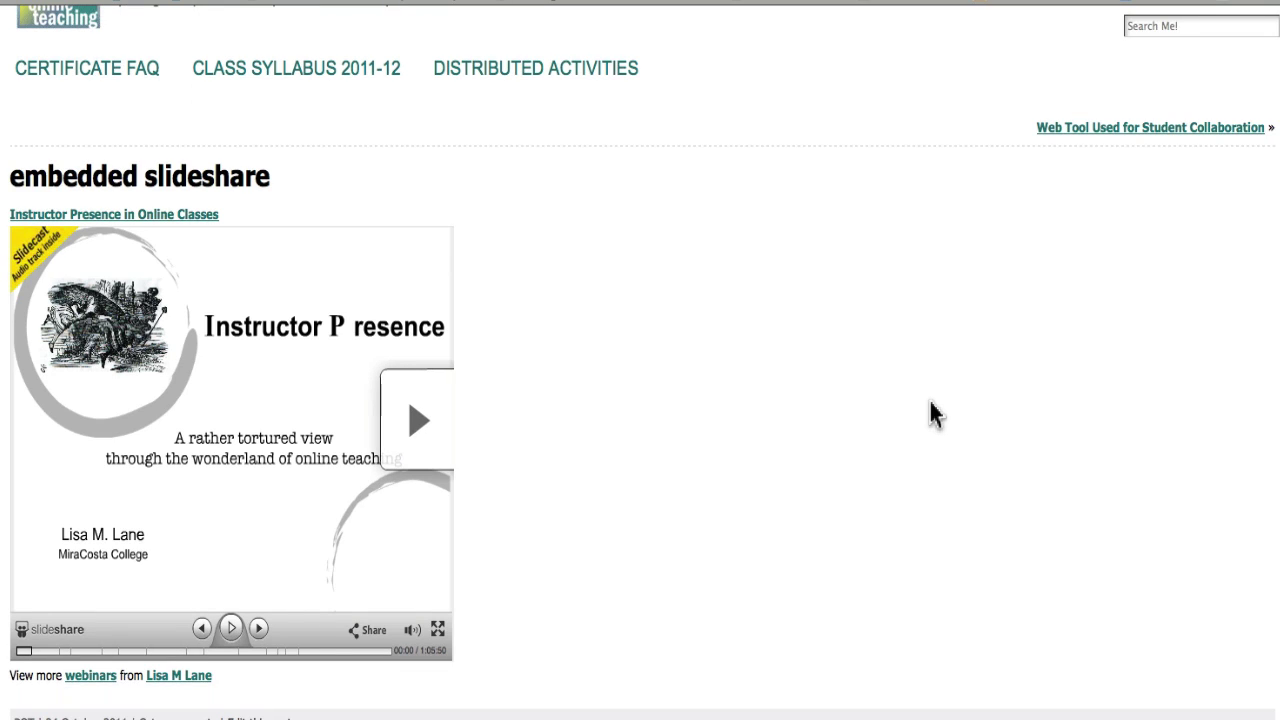